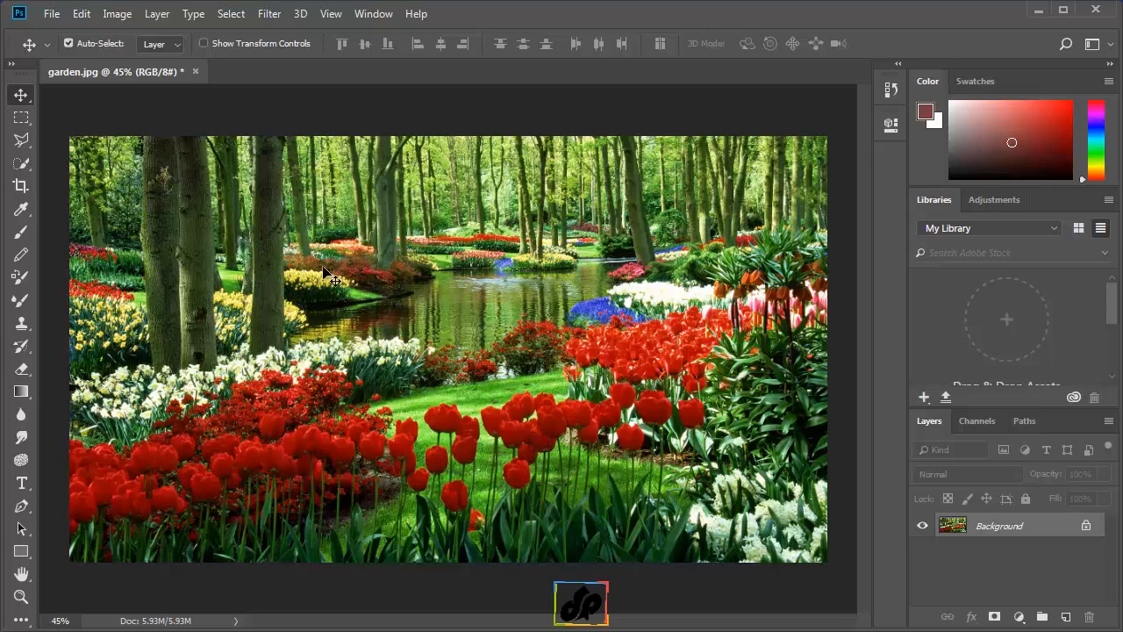
Duplicate the Background layer within garden.jpg, keeping the suggested layer name.
{"action": "left_click", "coordinate": [157, 14]}
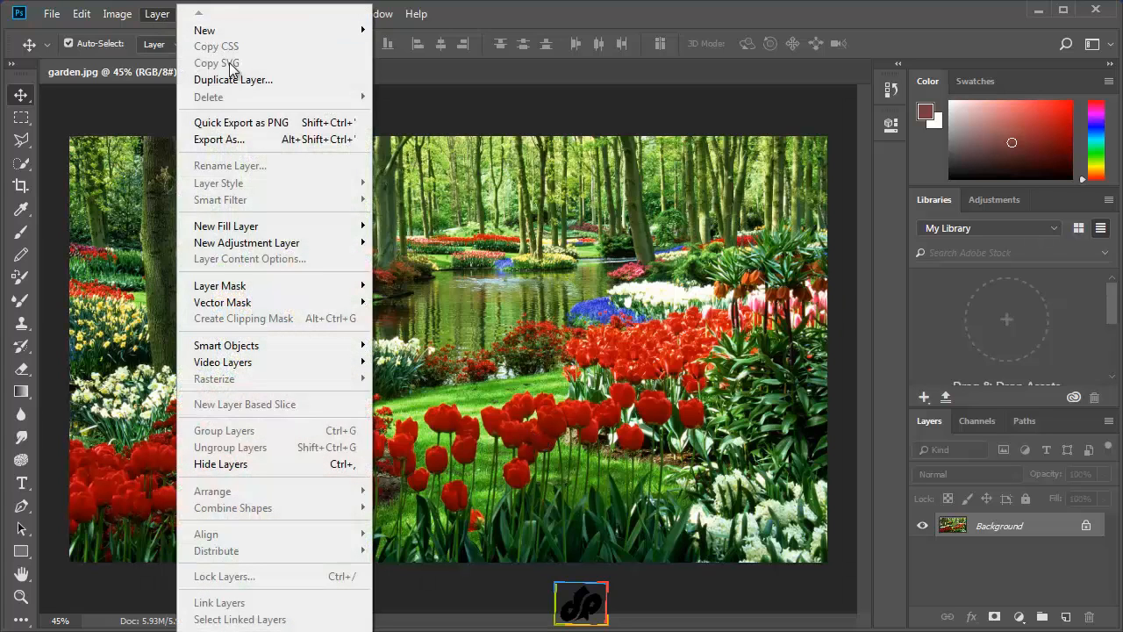
{"action": "left_click", "coordinate": [276, 79]}
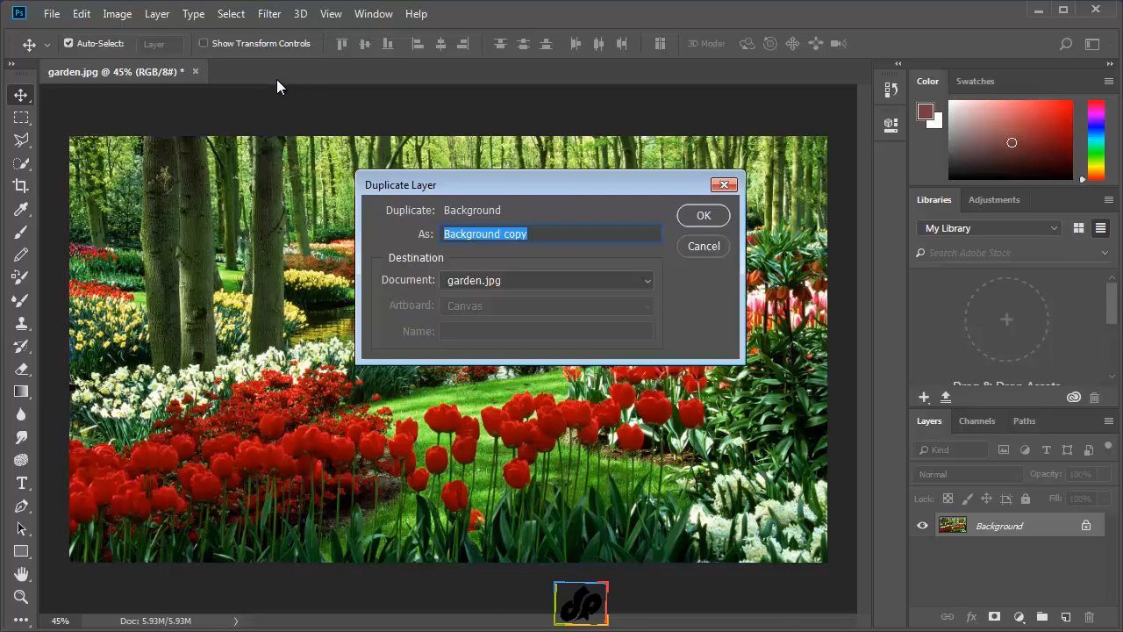
{"action": "left_click", "coordinate": [700, 217]}
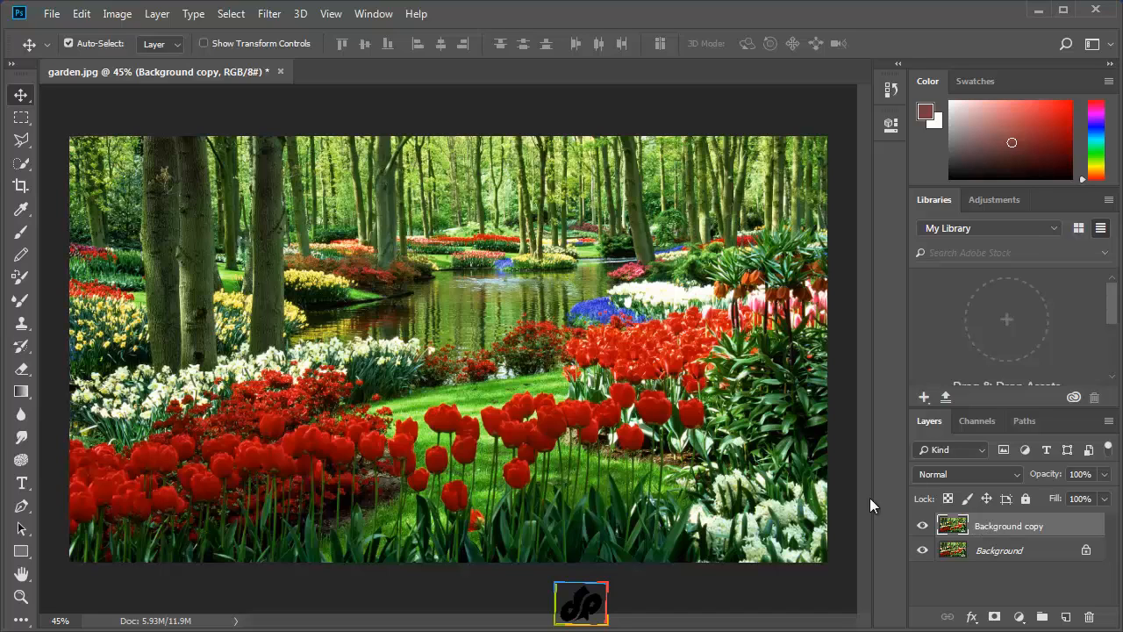
Apply a Gradient Map with the violet-to-orange preset to the duplicated layer and set its blend mode to Multiply.
{"action": "left_click", "coordinate": [117, 16]}
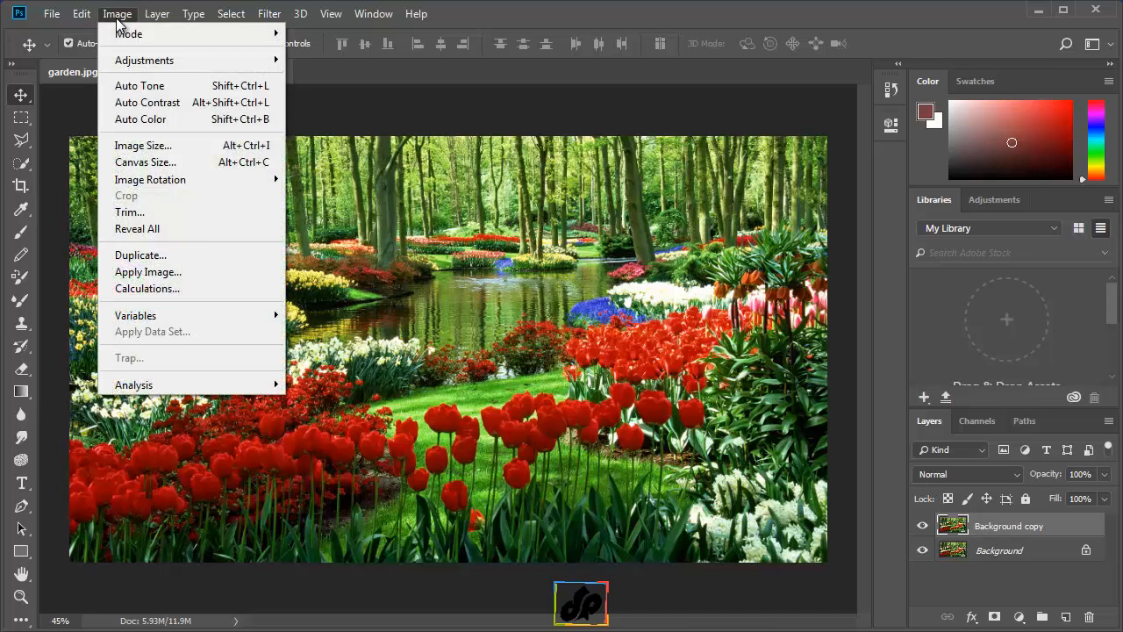
{"action": "mouse_move", "coordinate": [233, 62]}
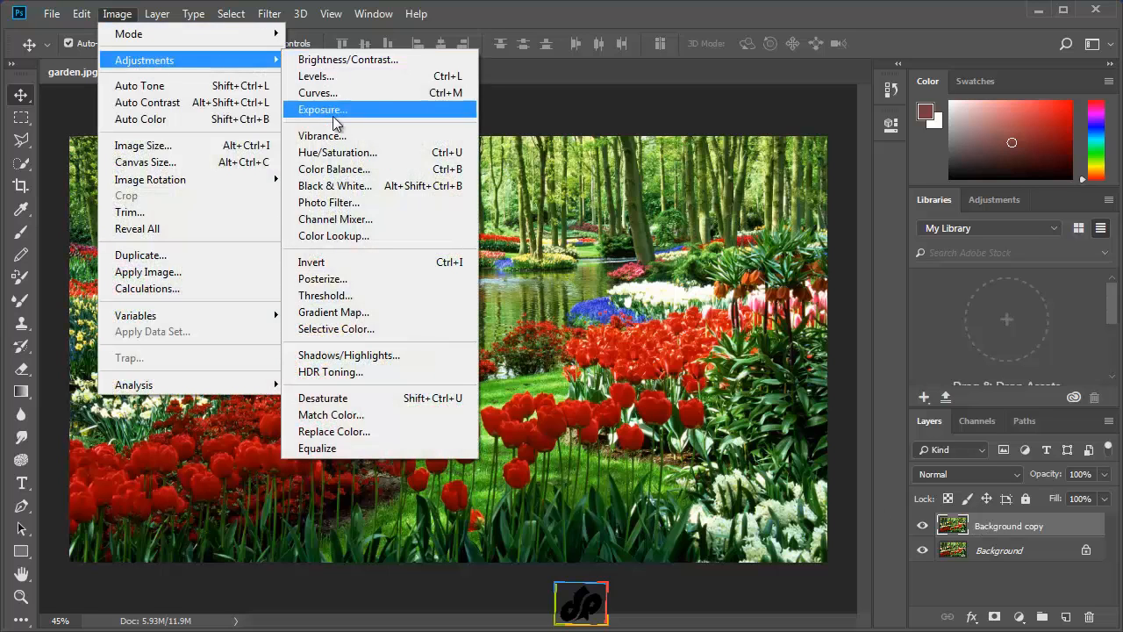
{"action": "left_click", "coordinate": [347, 318]}
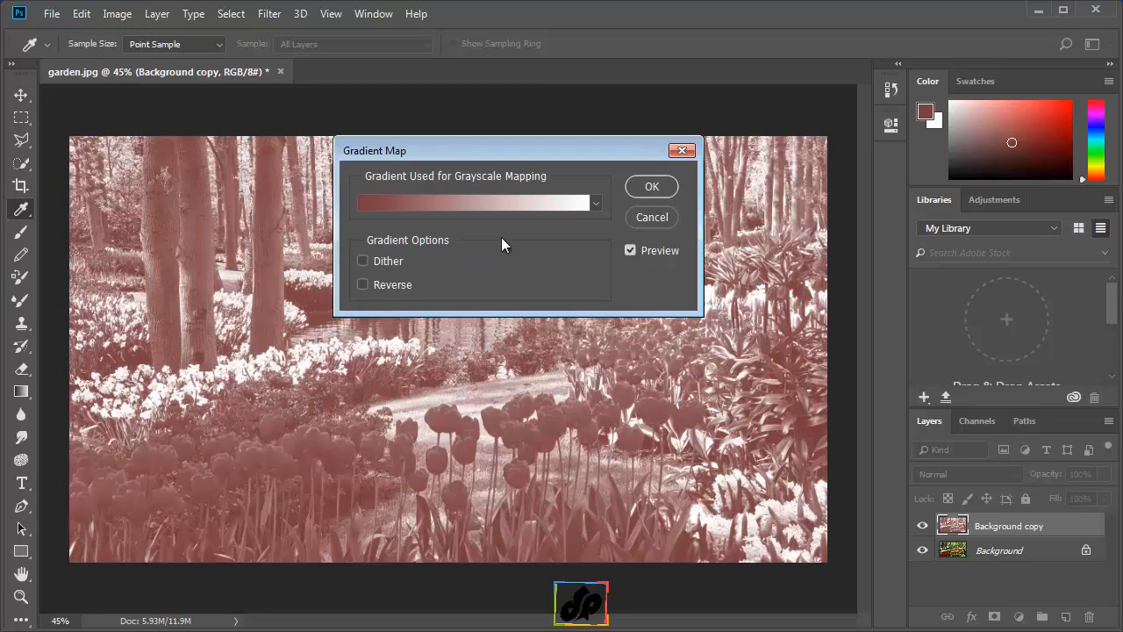
{"action": "left_click", "coordinate": [596, 205]}
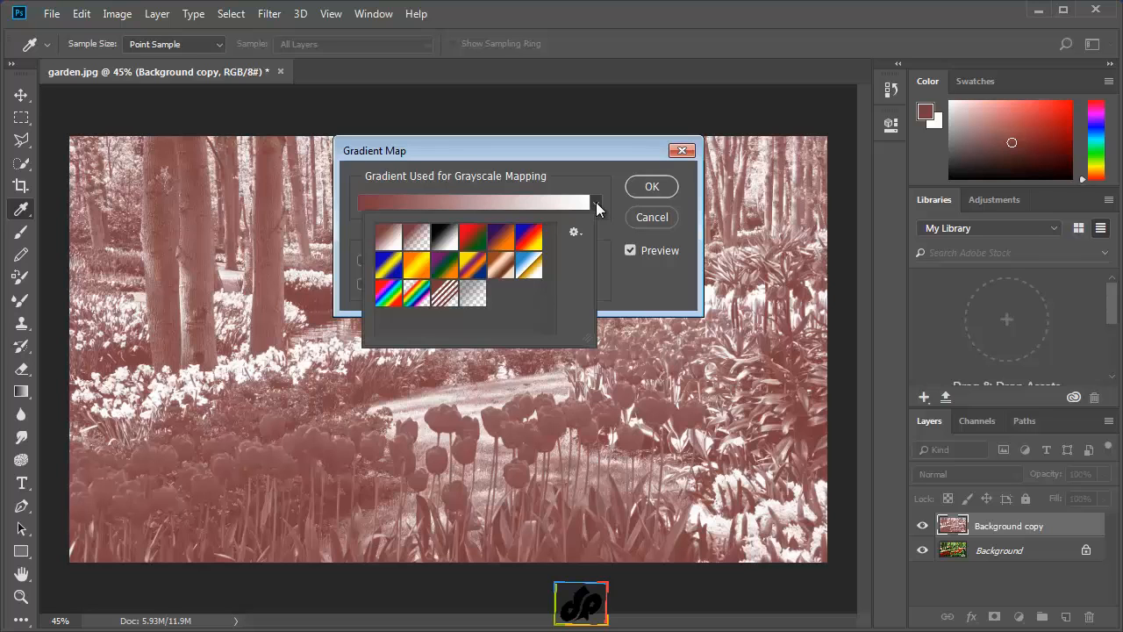
{"action": "left_click", "coordinate": [501, 238]}
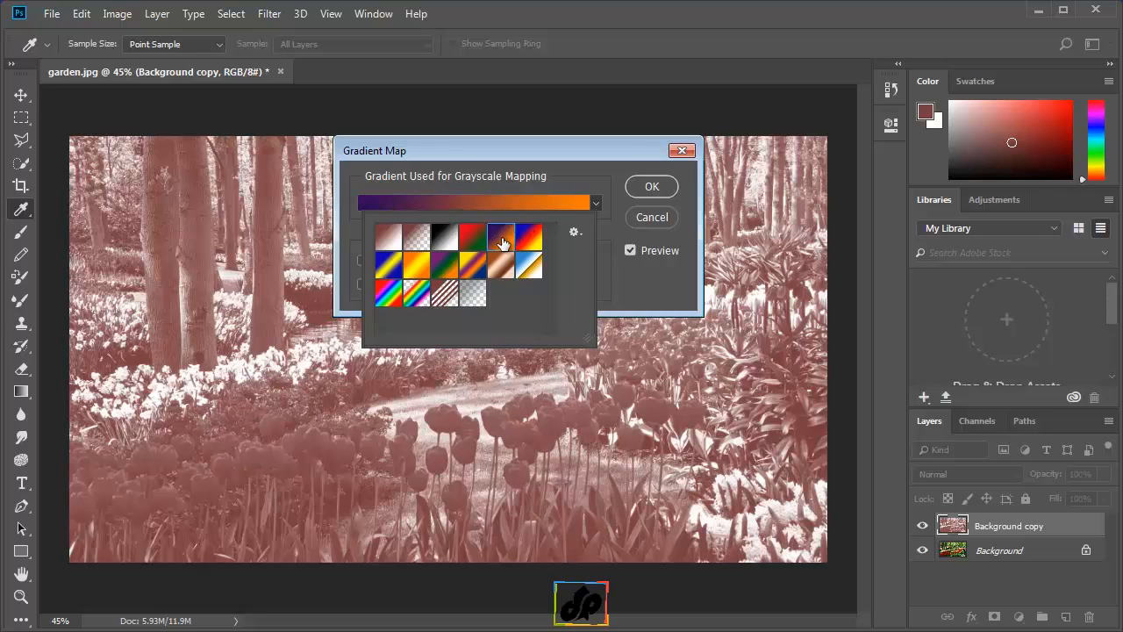
{"action": "left_click", "coordinate": [640, 189]}
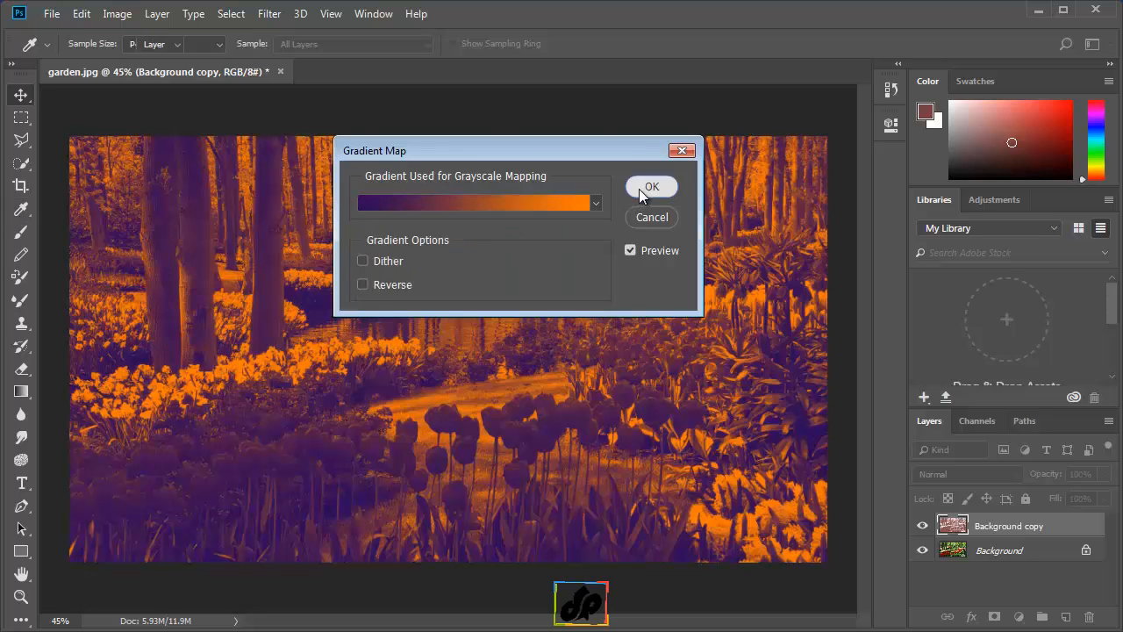
{"action": "left_click", "coordinate": [640, 189]}
{"action": "key", "text": "v"}
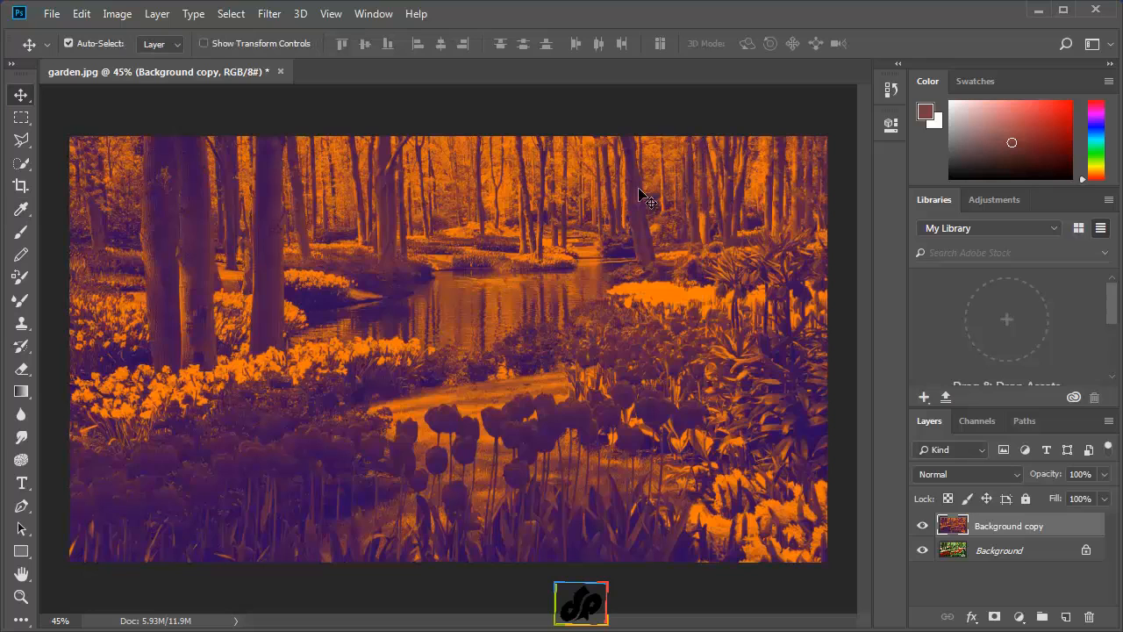
{"action": "left_click", "coordinate": [1014, 477]}
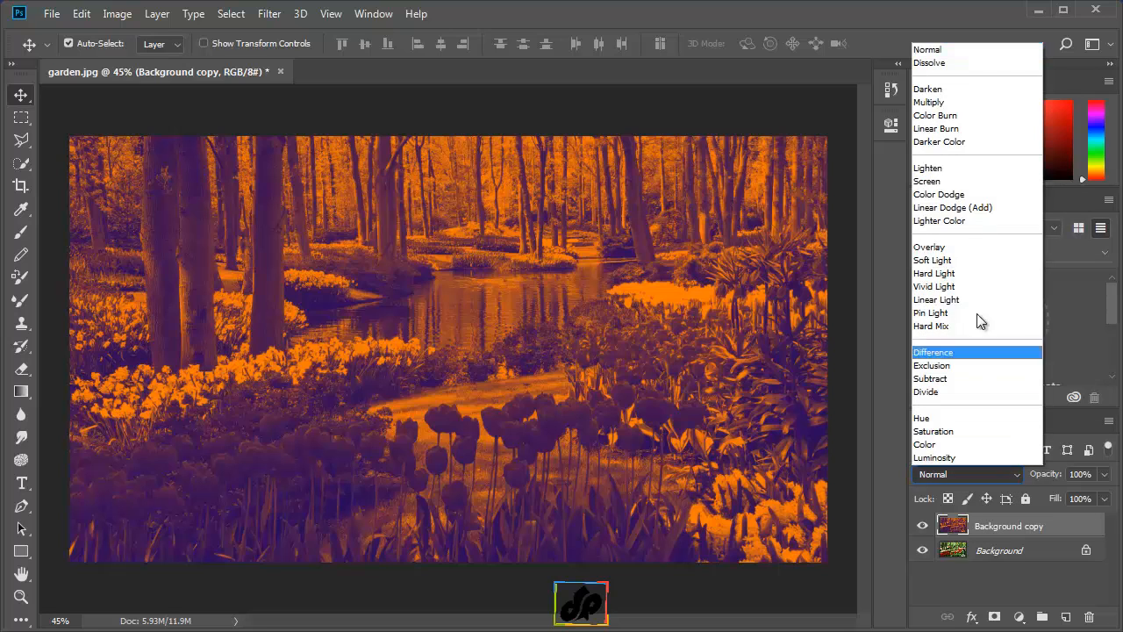
{"action": "left_click", "coordinate": [947, 102]}
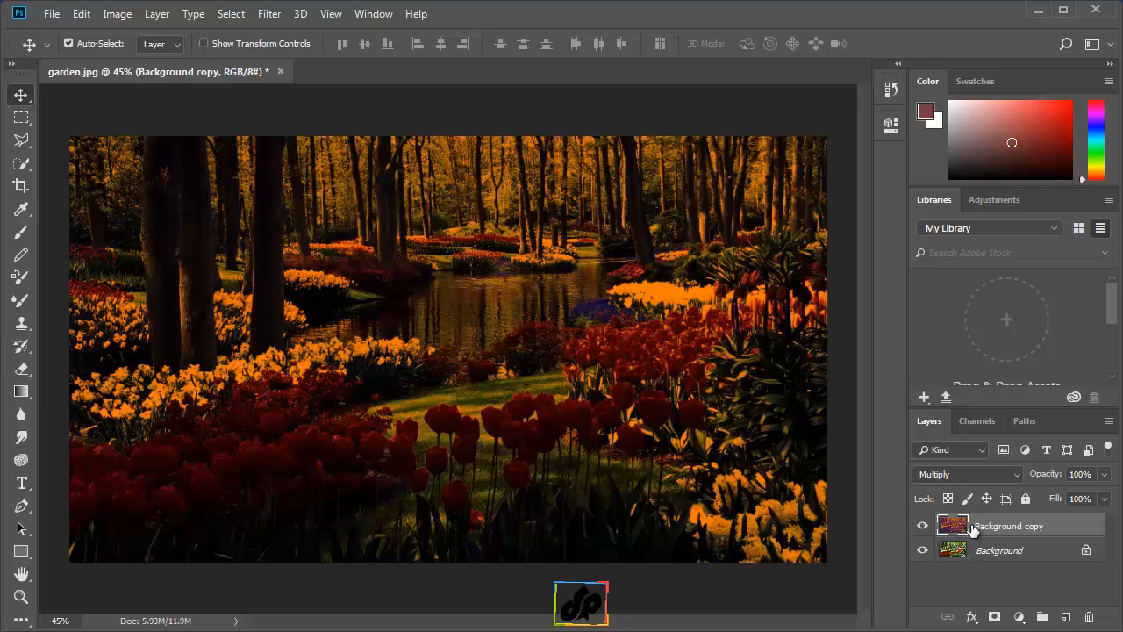
Save the layered image as garden_ME.psd in the Images folder with Maximize Compatibility on, and stop the format options from showing again.
{"action": "left_click", "coordinate": [51, 16]}
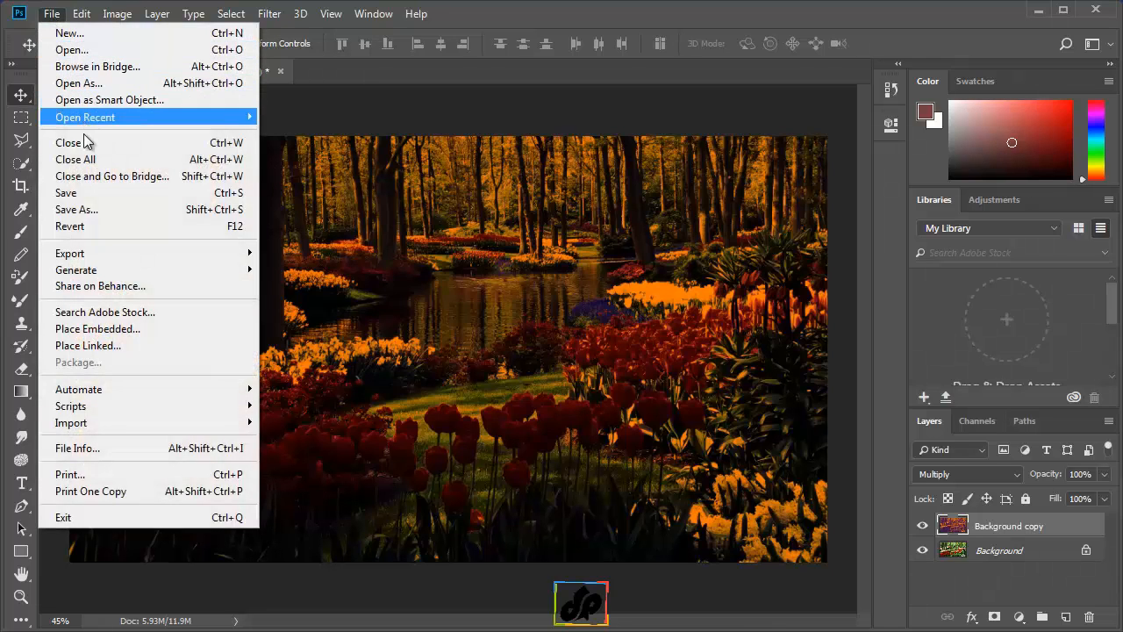
{"action": "left_click", "coordinate": [87, 207]}
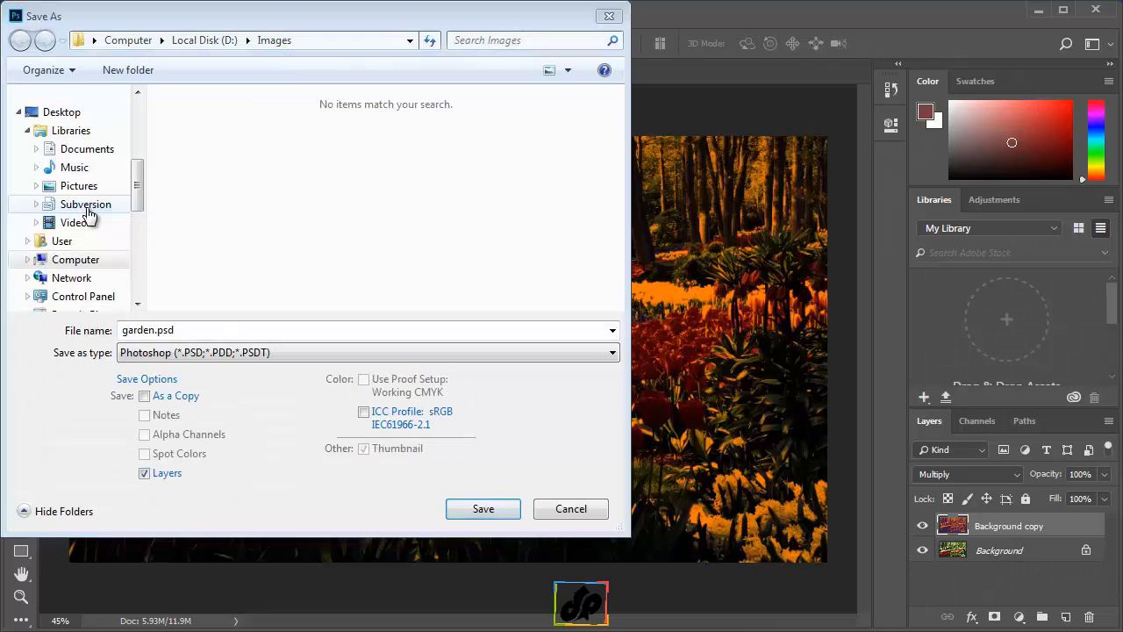
{"action": "left_click", "coordinate": [157, 331]}
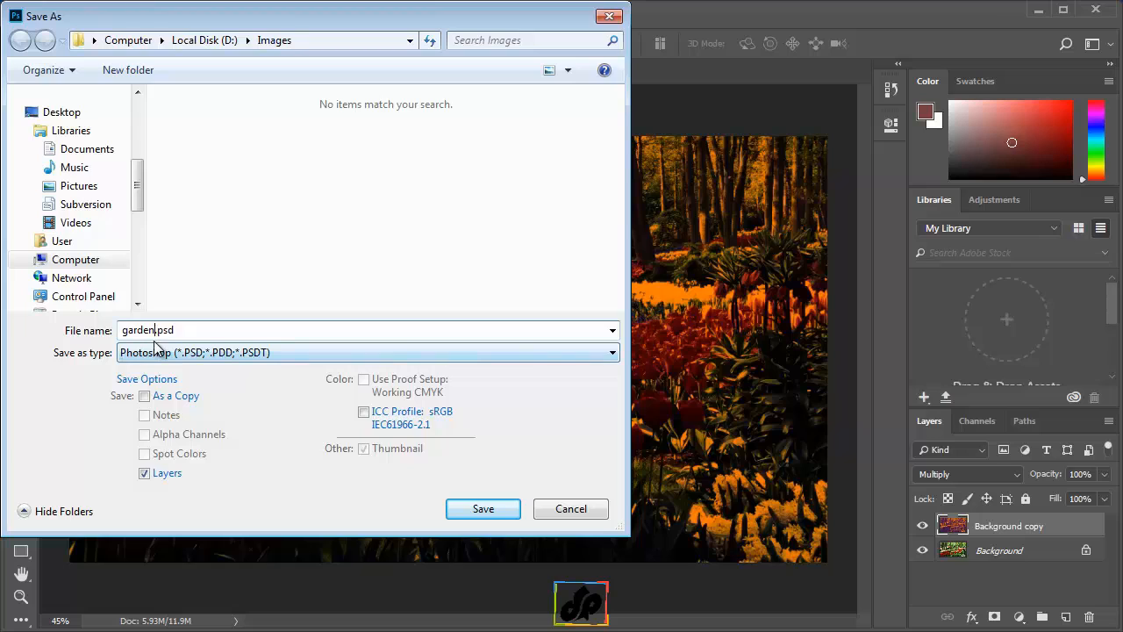
{"action": "type", "text": "_ME"}
{"action": "key", "text": "Return"}
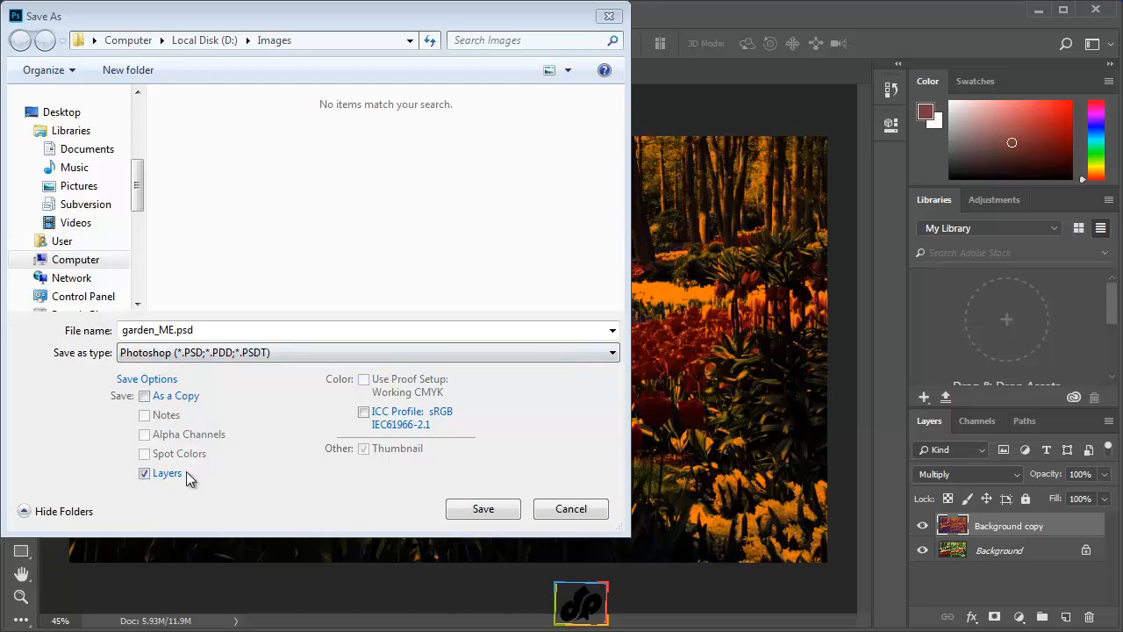
{"action": "left_click", "coordinate": [478, 509]}
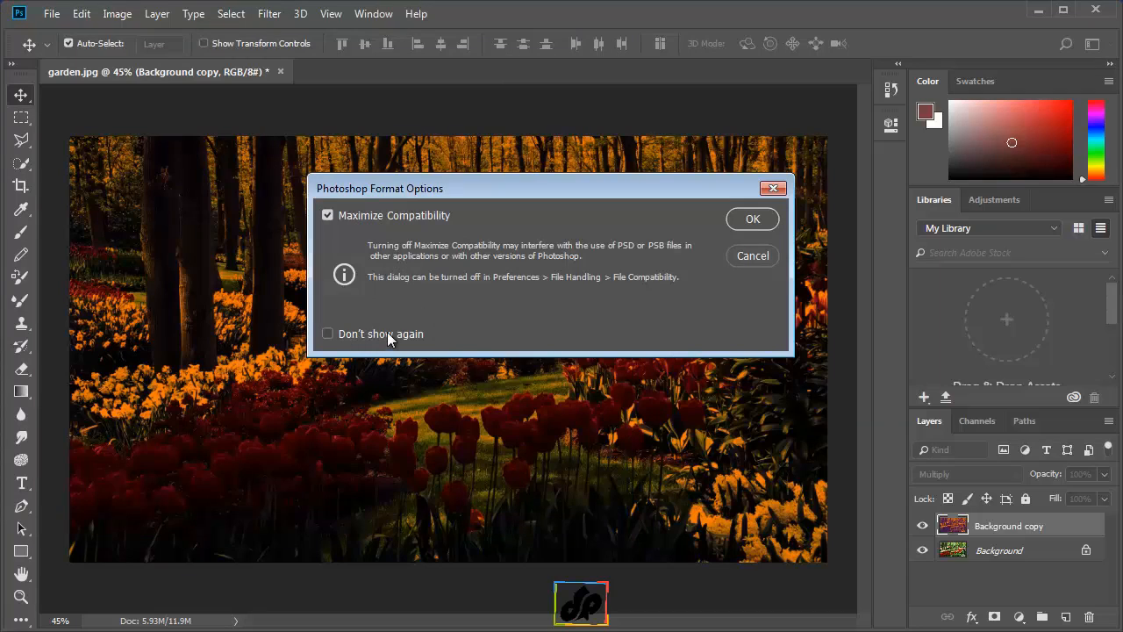
{"action": "left_click", "coordinate": [328, 334]}
{"action": "left_click", "coordinate": [744, 221]}
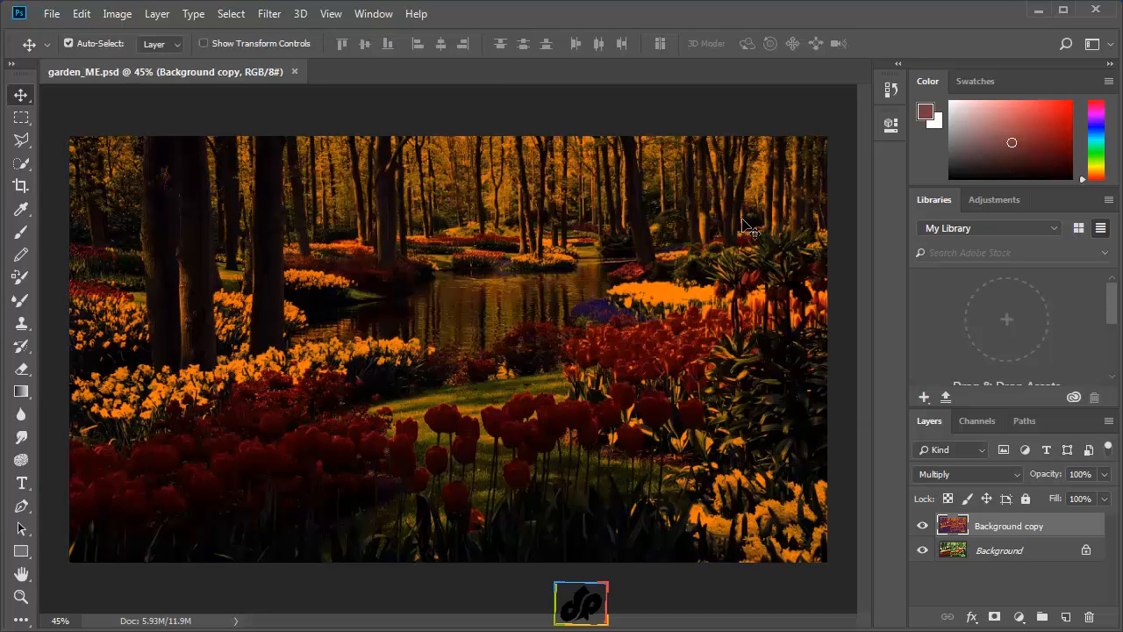
Close the document and reopen garden_ME.psd from the Images folder through Adobe Bridge.
{"action": "left_click", "coordinate": [51, 14]}
{"action": "left_click", "coordinate": [70, 140]}
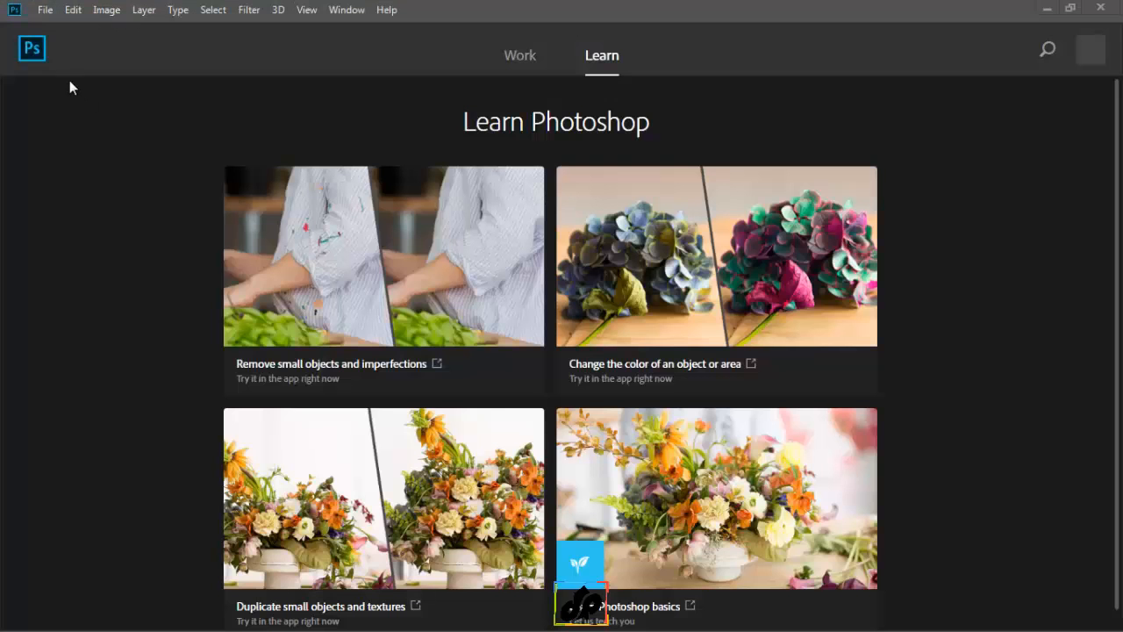
{"action": "left_click", "coordinate": [51, 14]}
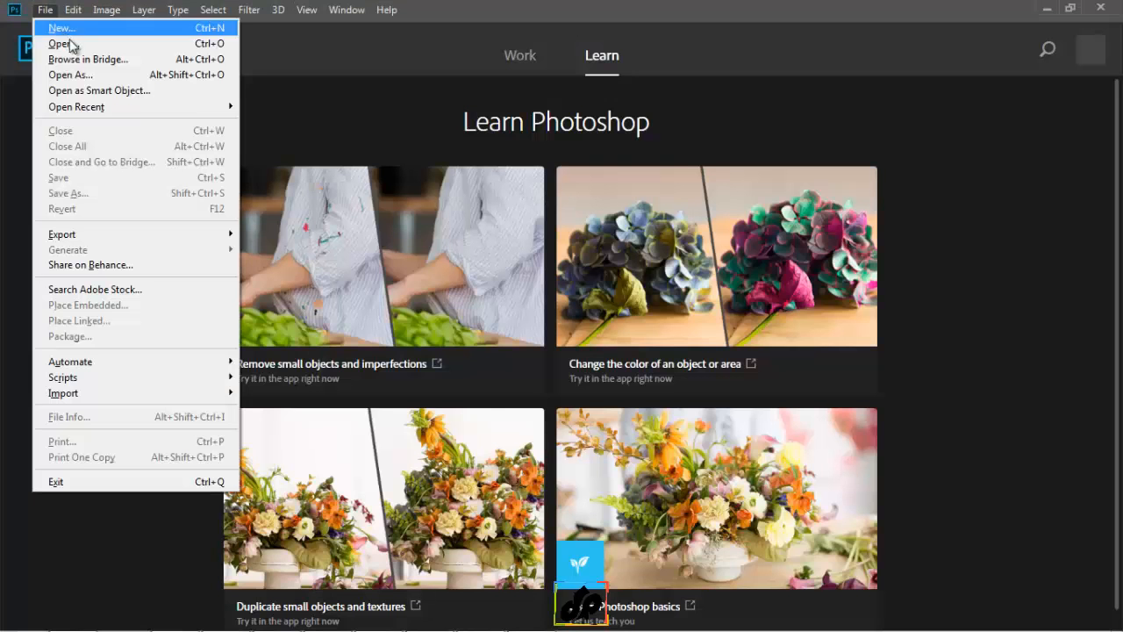
{"action": "left_click", "coordinate": [88, 59]}
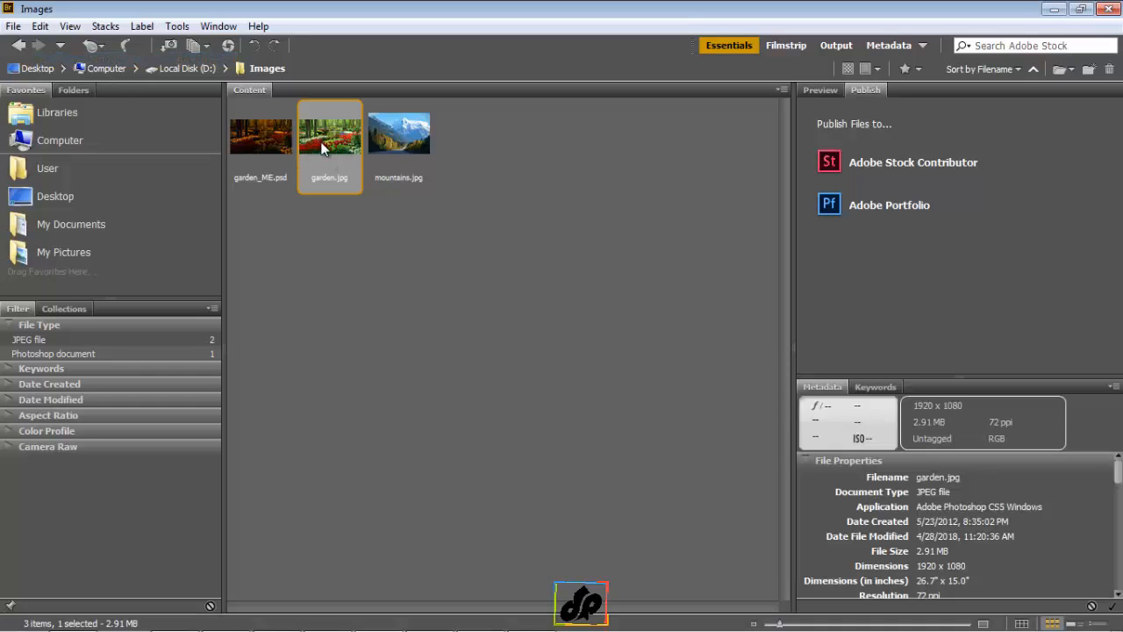
{"action": "left_click", "coordinate": [267, 147]}
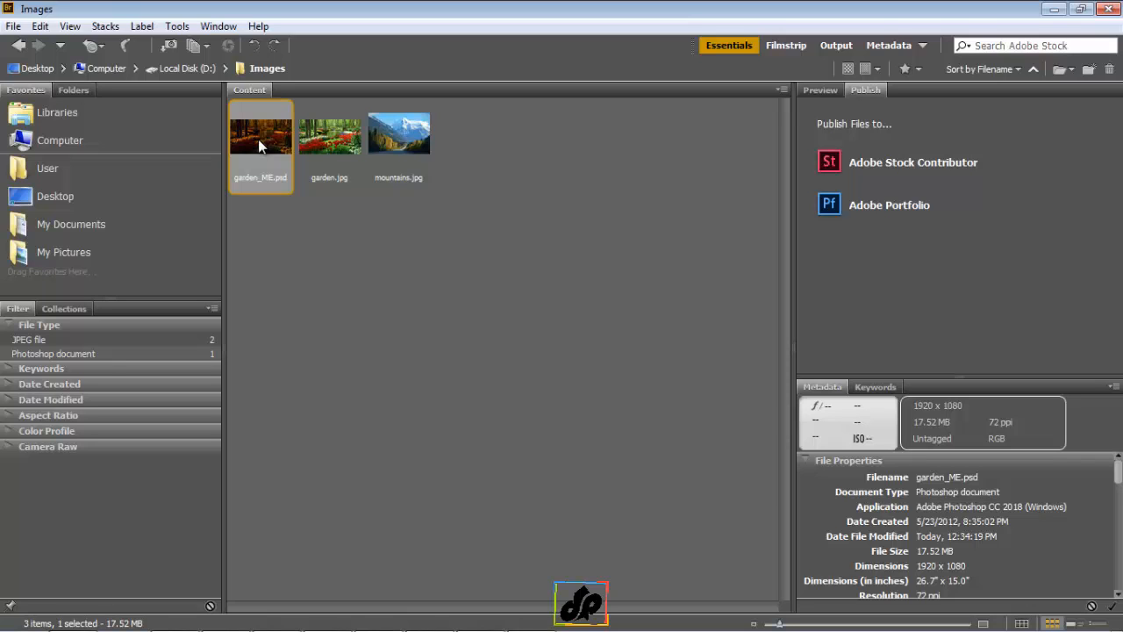
{"action": "double_click", "coordinate": [258, 138]}
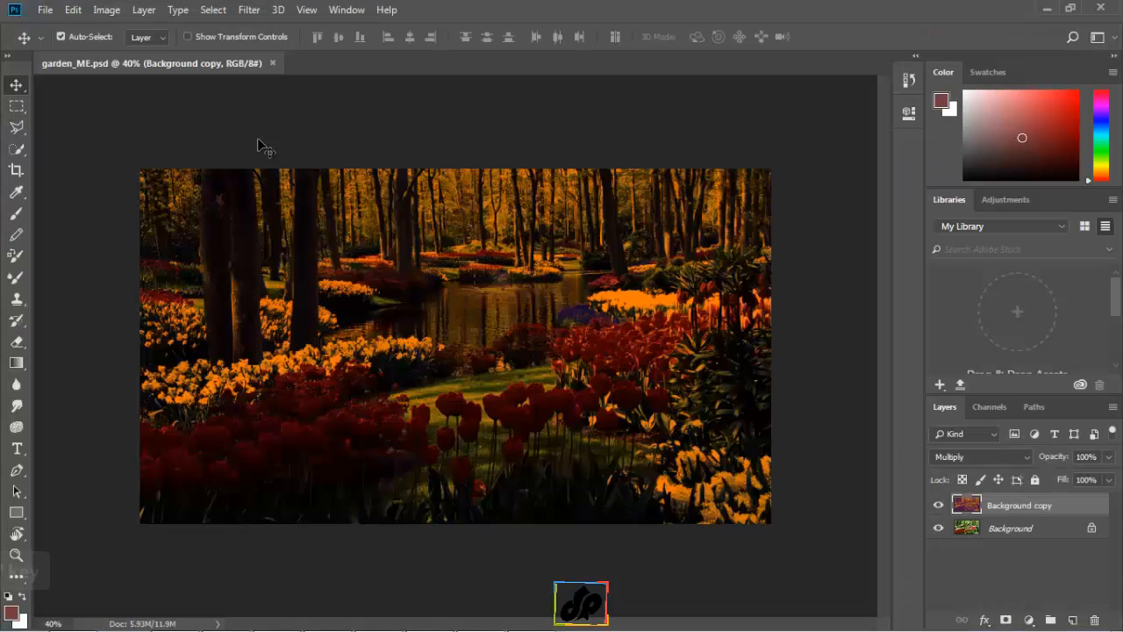
Switch to full screen mode with the menu bar and fit the garden image in the free canvas area.
{"action": "key", "text": "f"}
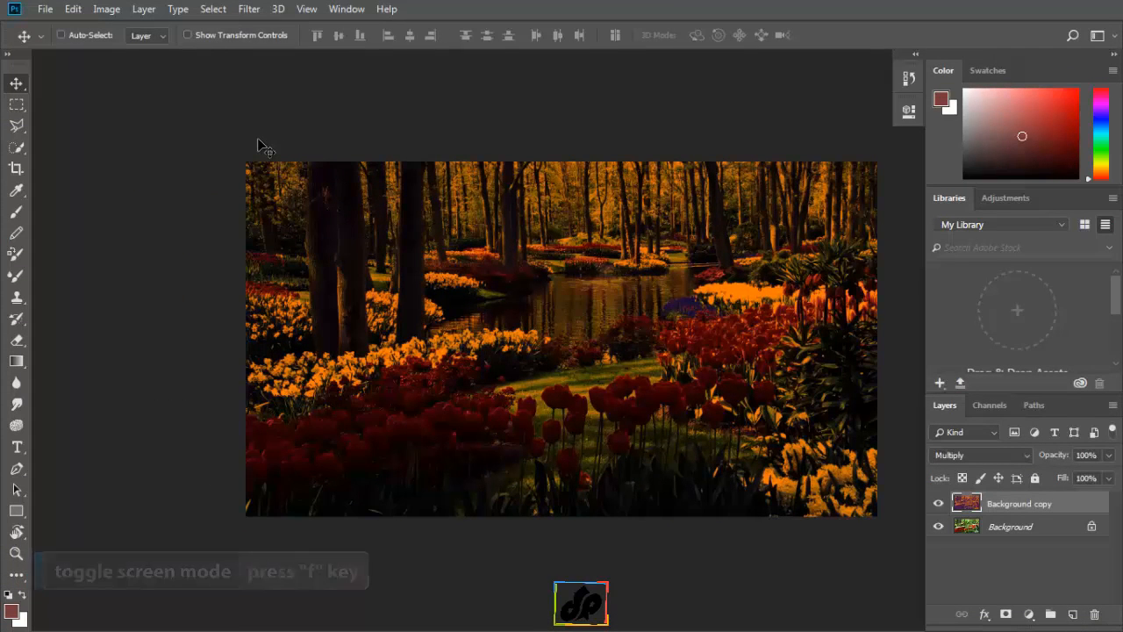
{"action": "key", "text": "ctrl+0"}
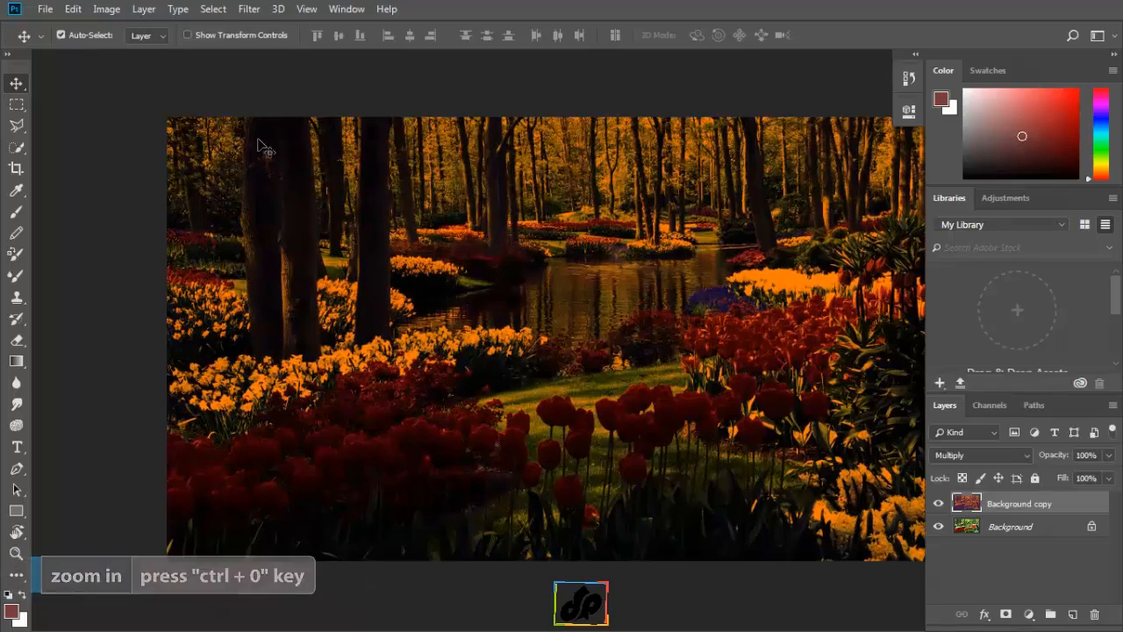
{"action": "key", "text": "space"}
{"action": "left_click_drag", "start_coordinate": [258, 144], "coordinate": [172, 147]}
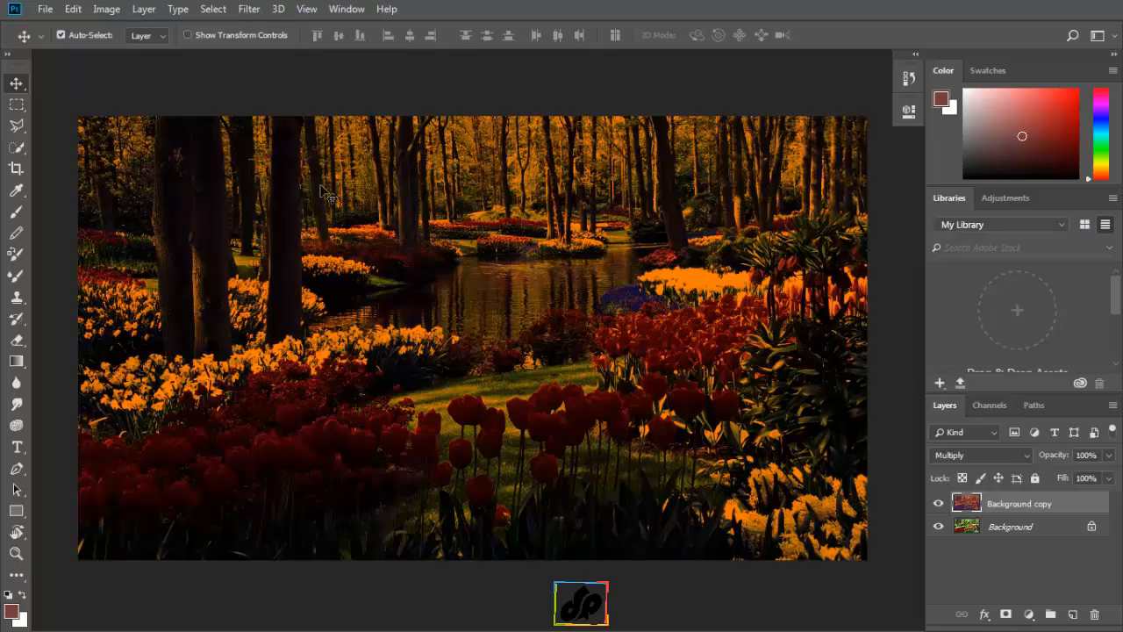
Change the blend mode of the Background copy layer to Screen.
{"action": "left_click", "coordinate": [1022, 455]}
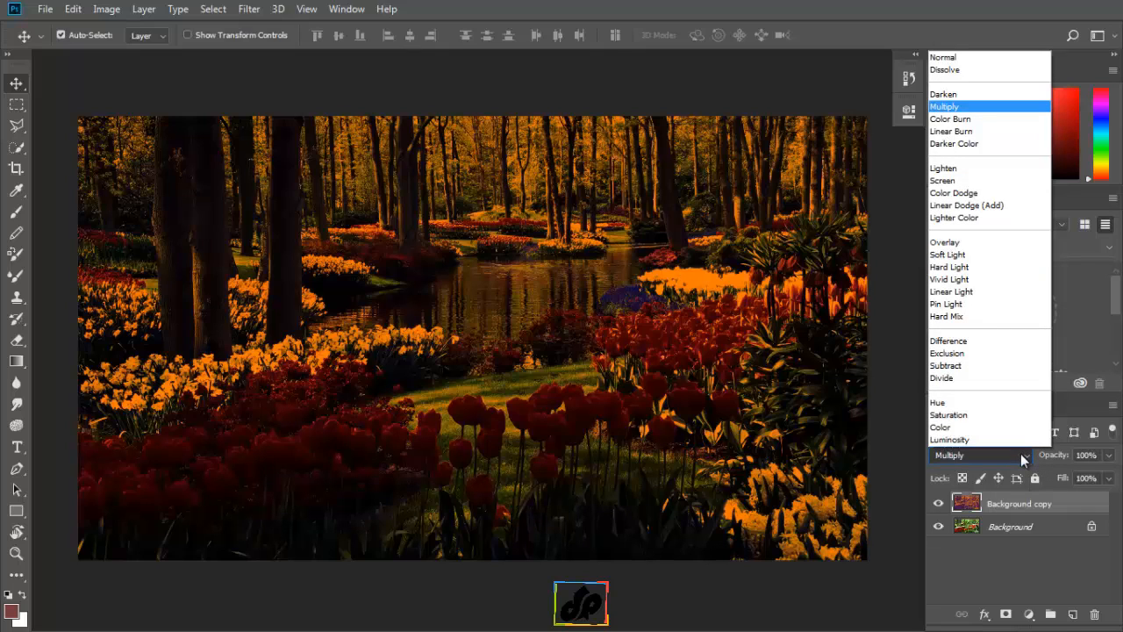
{"action": "left_click", "coordinate": [946, 180]}
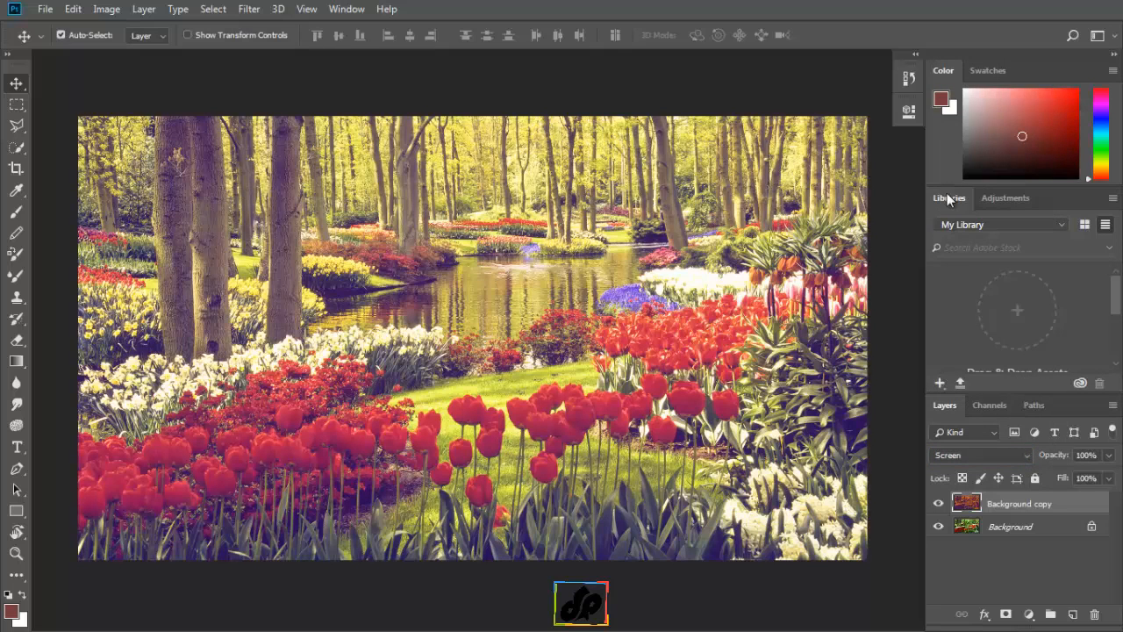
{"action": "left_click", "coordinate": [972, 506]}
Save the Screen-blended version as a separate file named garden_ME_01.psd in the Images folder.
{"action": "left_click", "coordinate": [45, 11]}
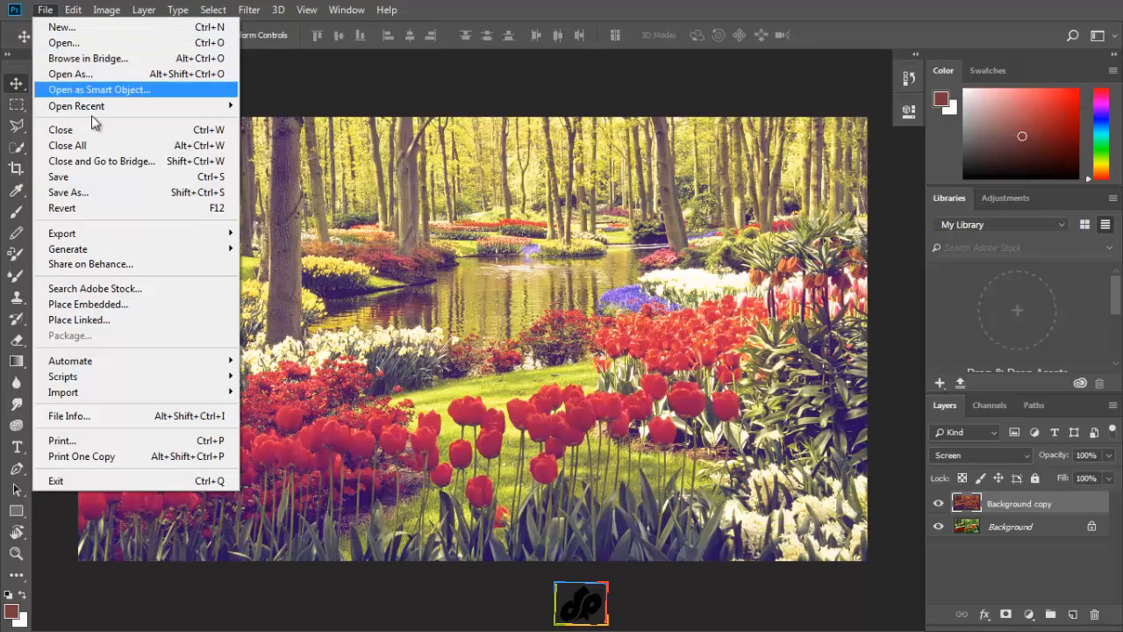
{"action": "left_click", "coordinate": [90, 192]}
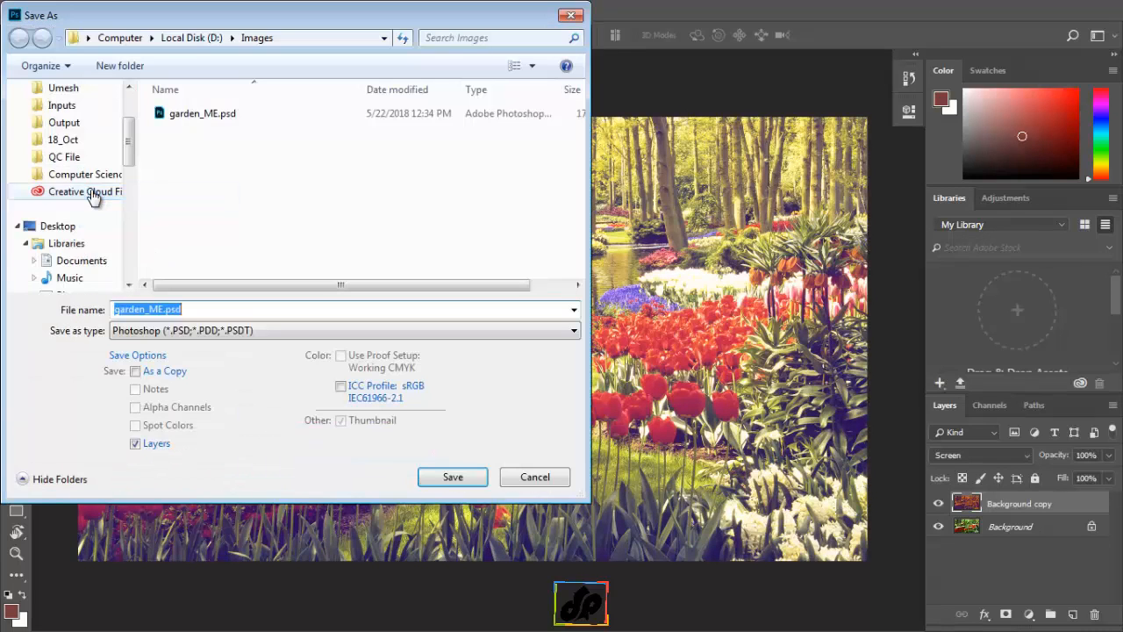
{"action": "left_click", "coordinate": [163, 307]}
{"action": "type", "text": "01"}
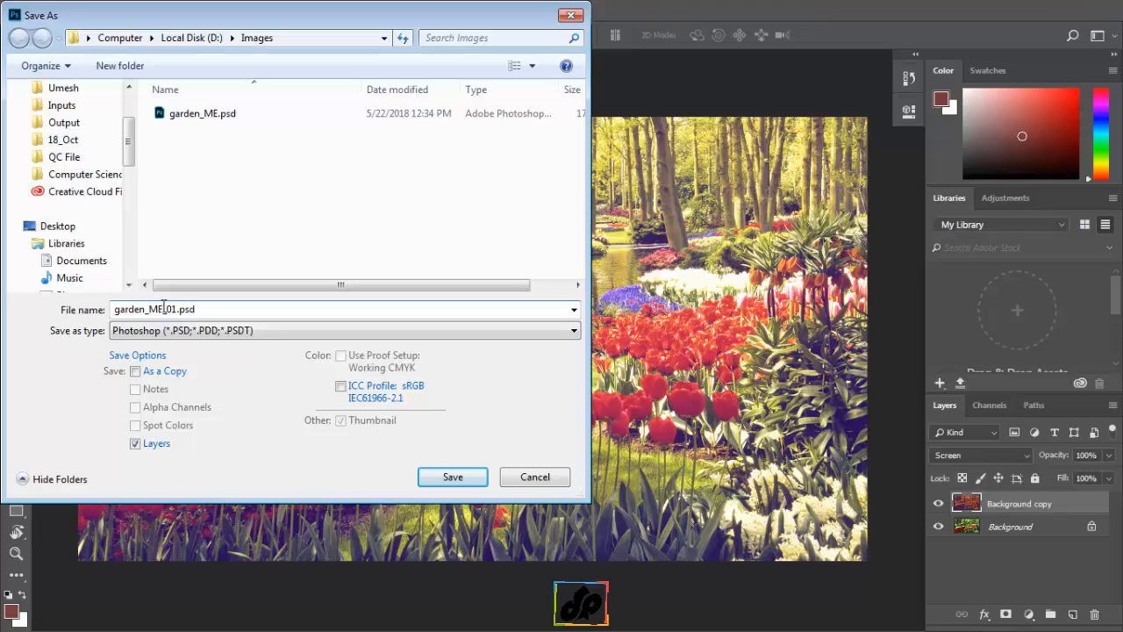
{"action": "left_click", "coordinate": [438, 481]}
Close the document and select garden_ME_01.psd in the Images folder in Adobe Bridge.
{"action": "left_click", "coordinate": [44, 10]}
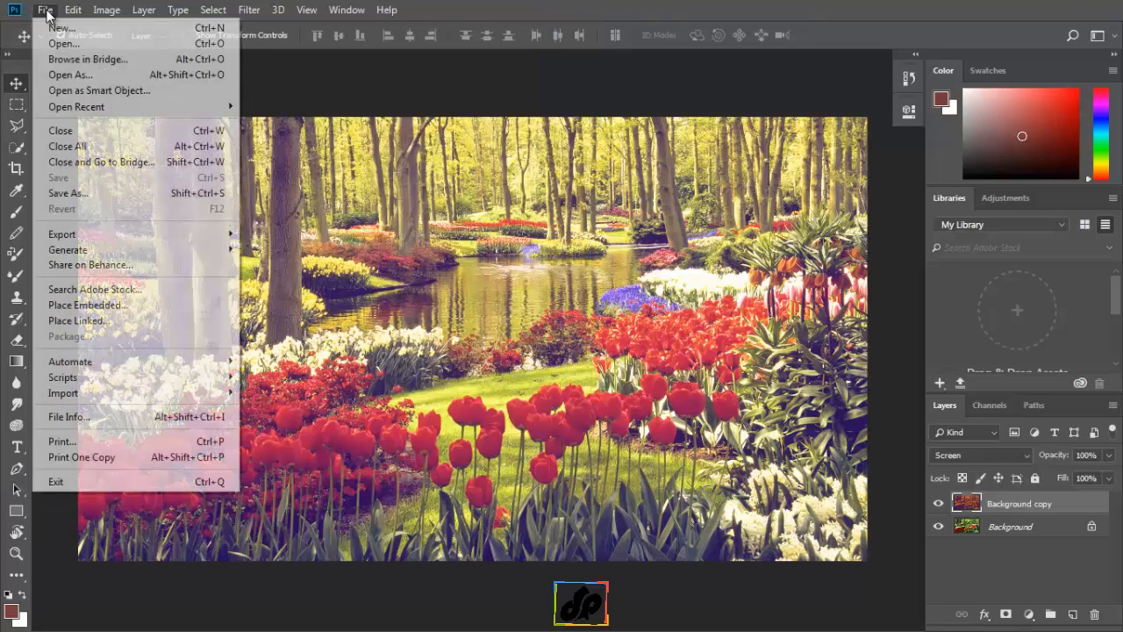
{"action": "left_click", "coordinate": [74, 130]}
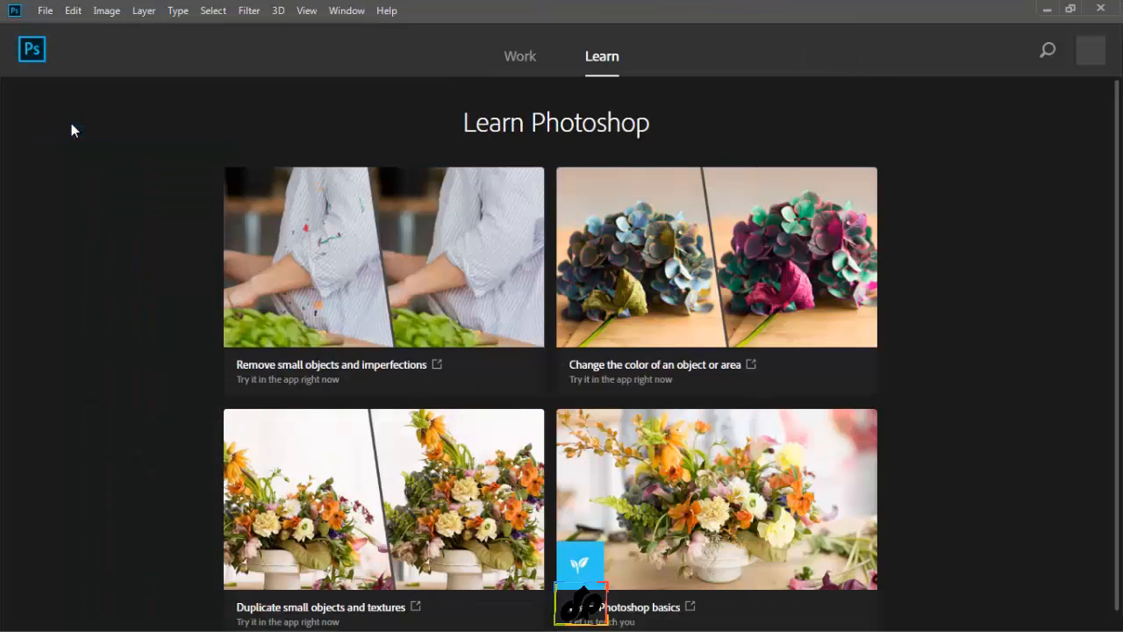
{"action": "left_click", "coordinate": [45, 9]}
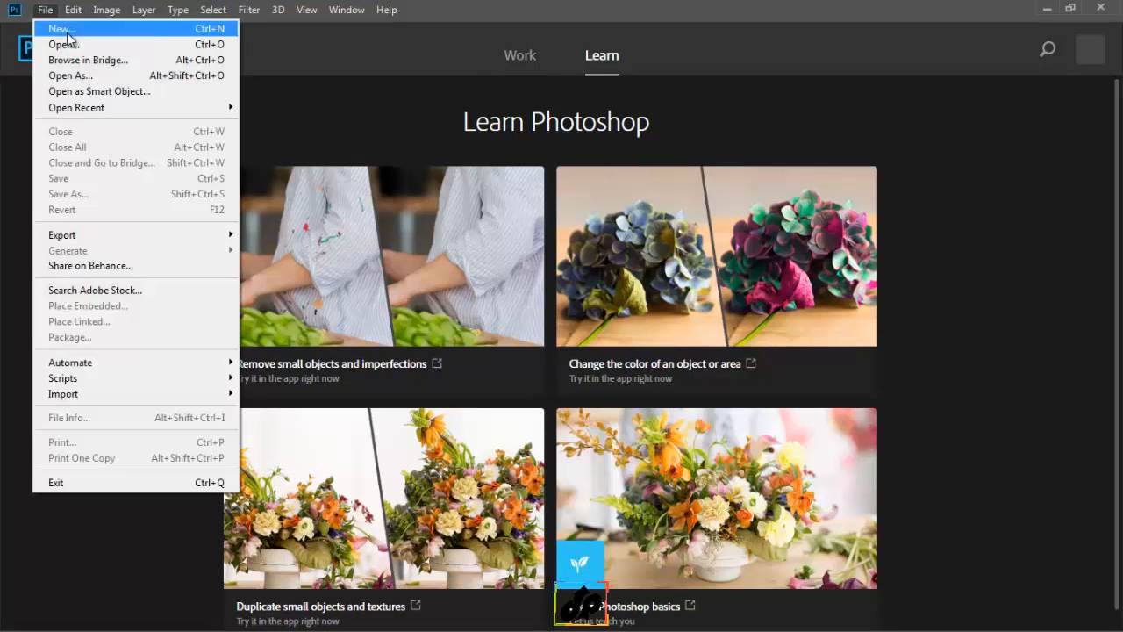
{"action": "left_click", "coordinate": [82, 59]}
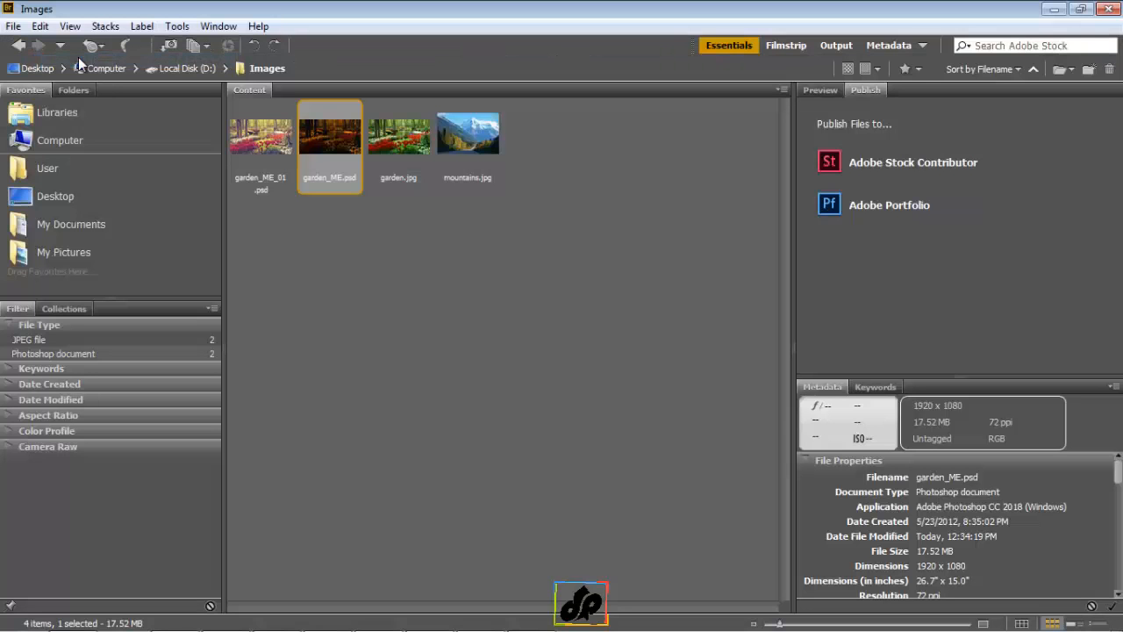
{"action": "left_click", "coordinate": [399, 144]}
{"action": "left_click", "coordinate": [263, 143]}
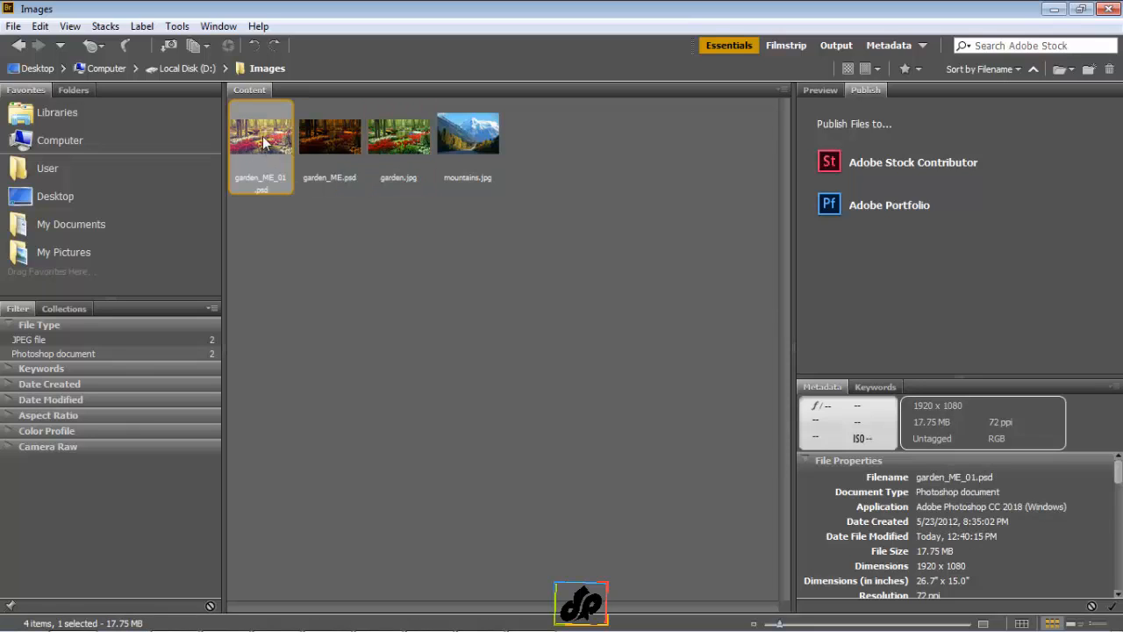